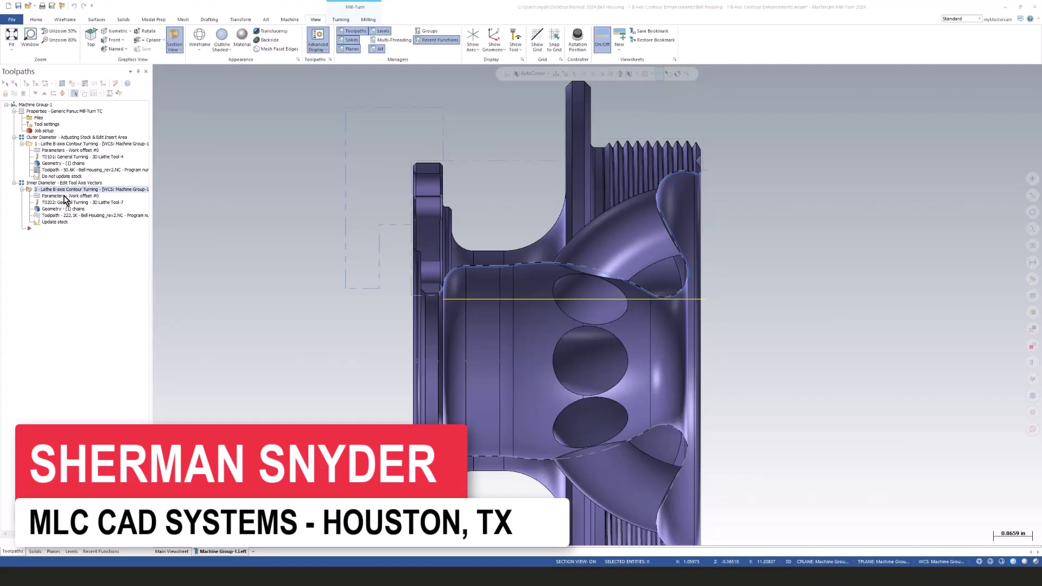
In operation 2's parameters, change Tool Axis Control from Automatic to Modified.
left_click(64, 197)
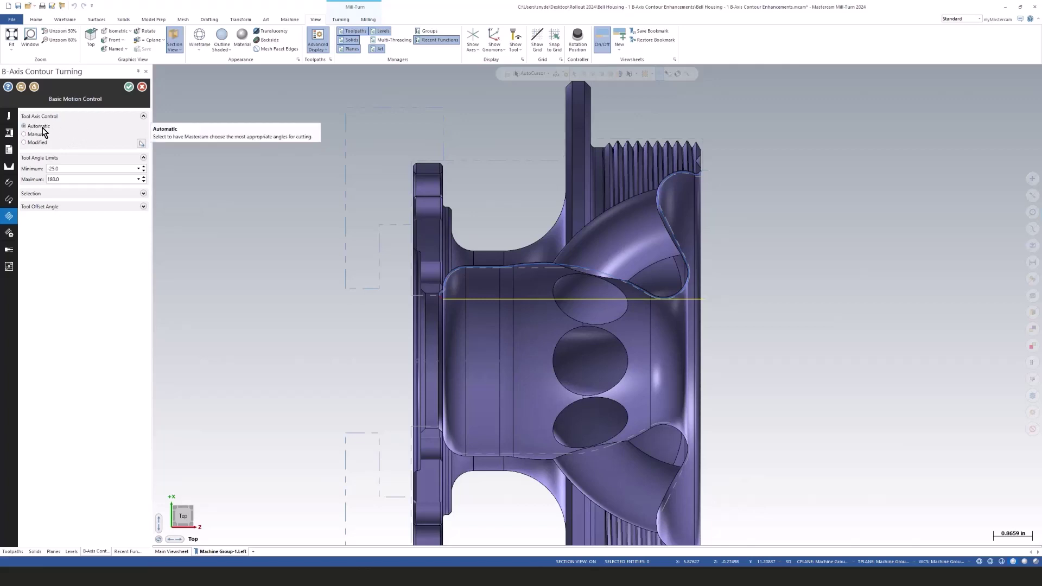
left_click(59, 157)
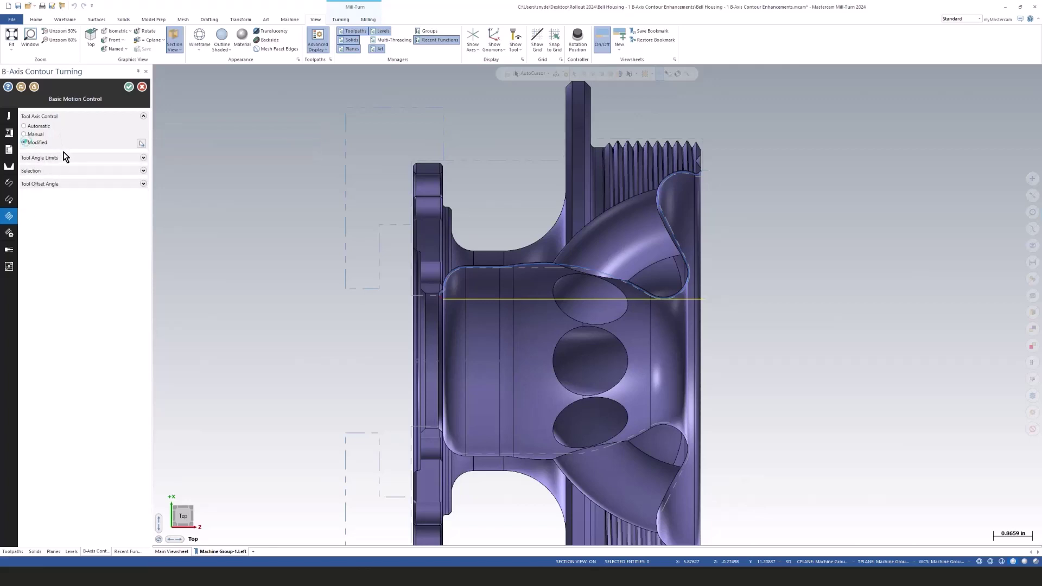
Edit the tool axis vectors, tilting the bore's right-wall vector up to about 60°.
left_click(141, 144)
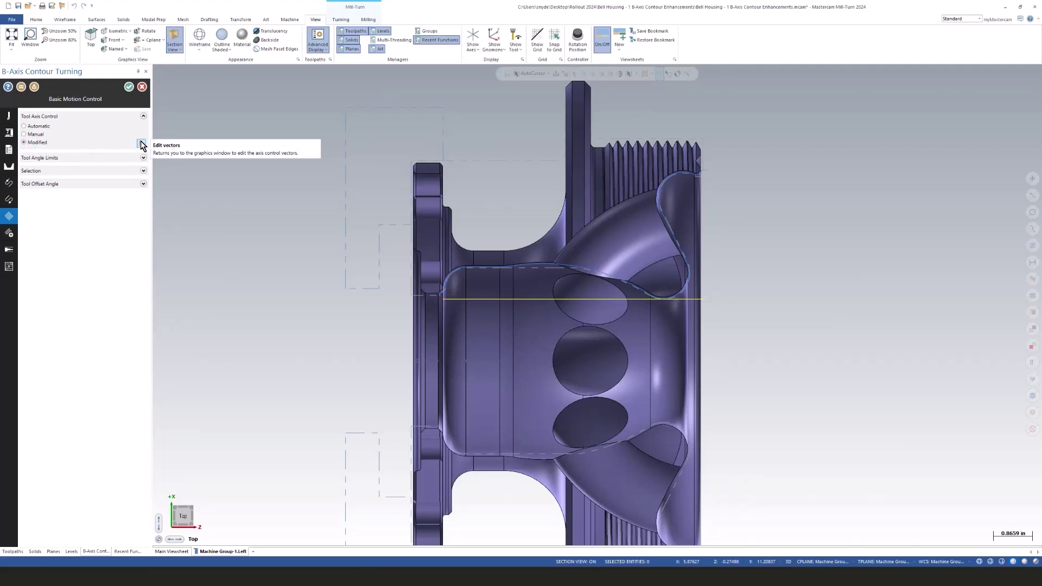
left_click(142, 144)
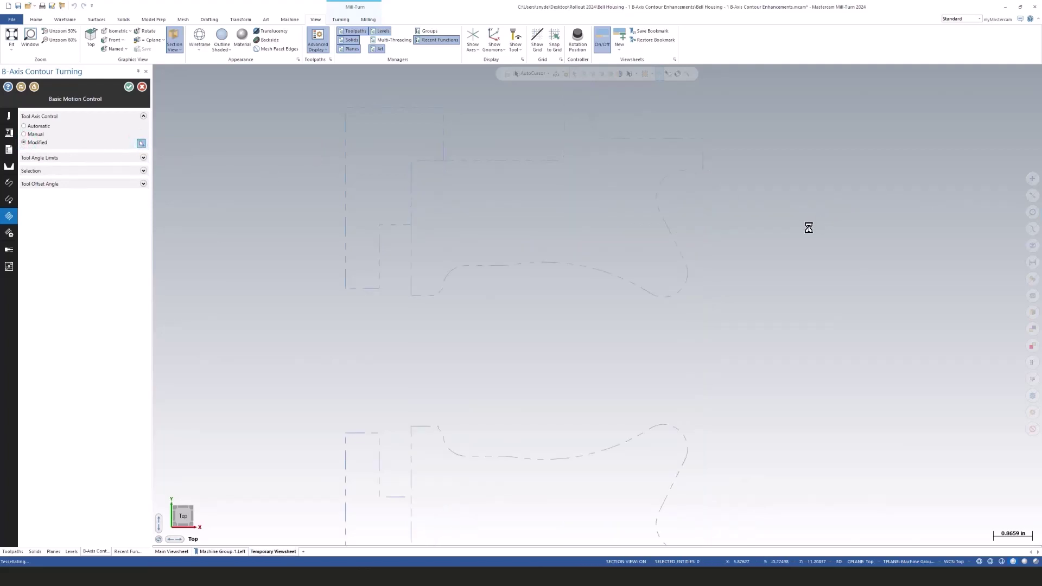
scroll(770, 239, "up", 4)
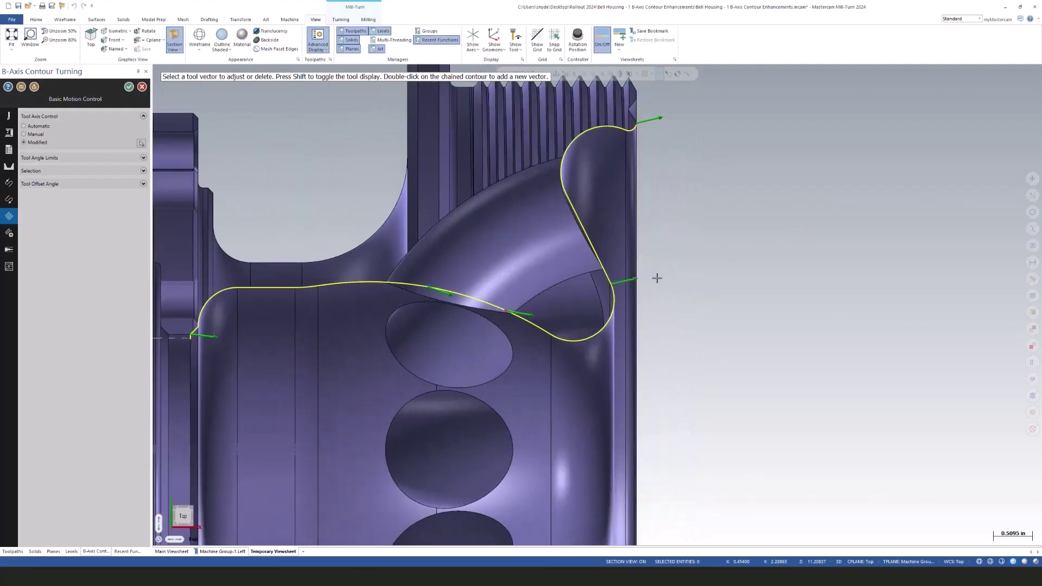
left_click(631, 281)
mouse_move(654, 118)
mouse_move(633, 280)
left_click(634, 279)
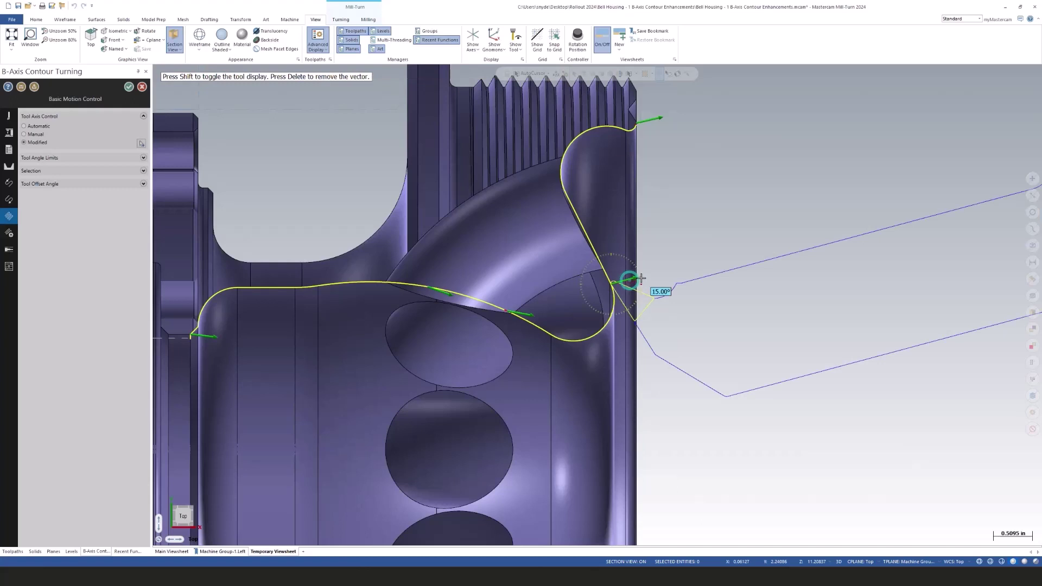
left_click_drag(641, 278, 628, 257)
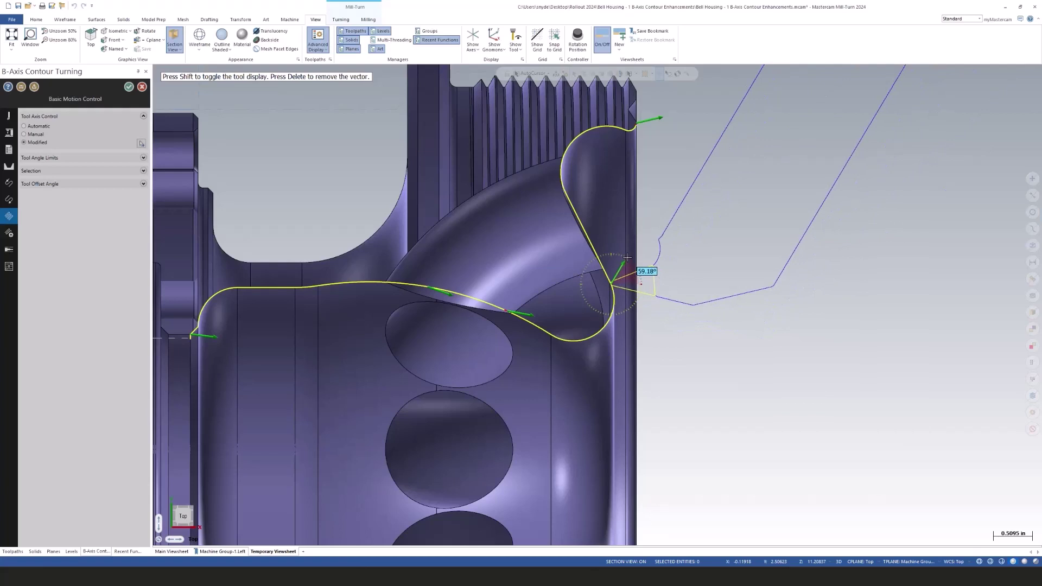
left_click_drag(628, 256, 629, 255)
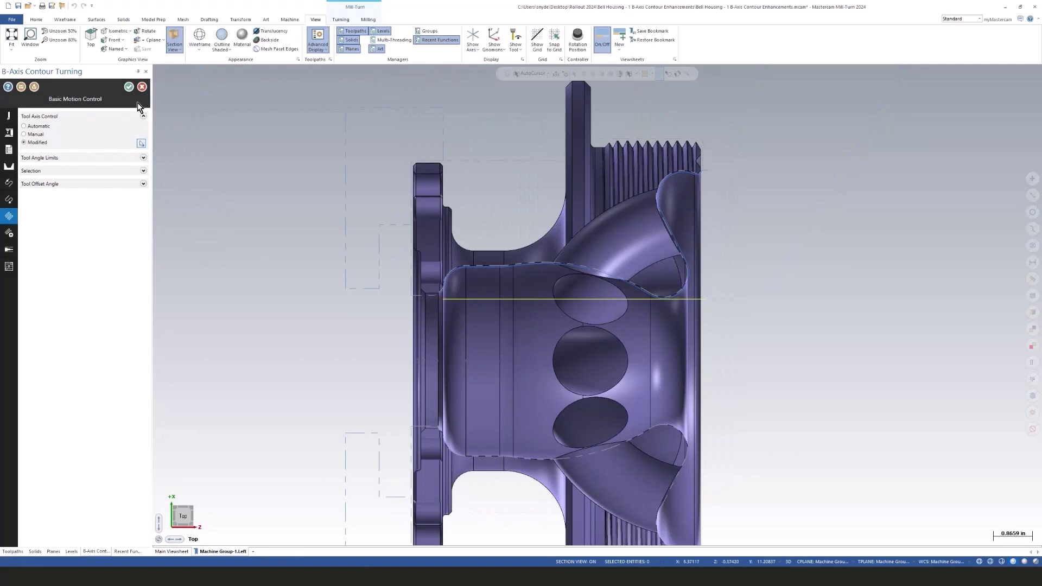
Backplot the inner-diameter contour toolpath, stopping partway into the bore to check the insert.
left_click(142, 87)
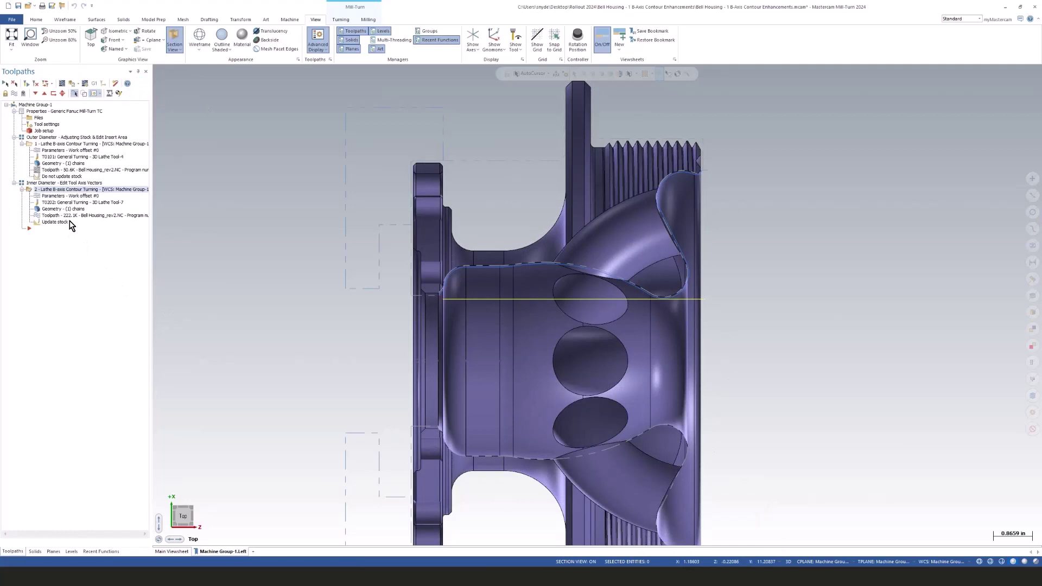
left_click(60, 85)
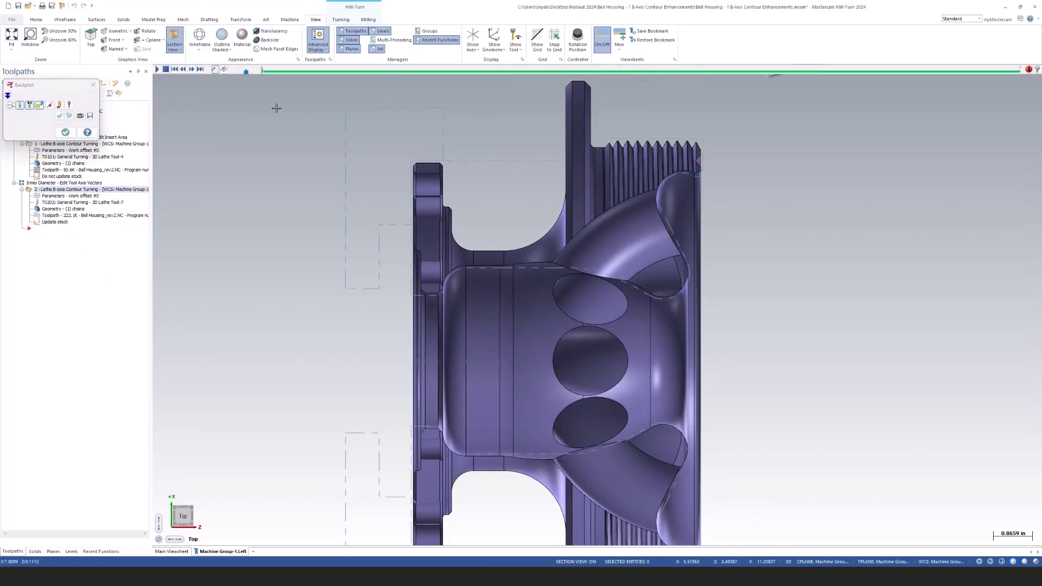
left_click(158, 69)
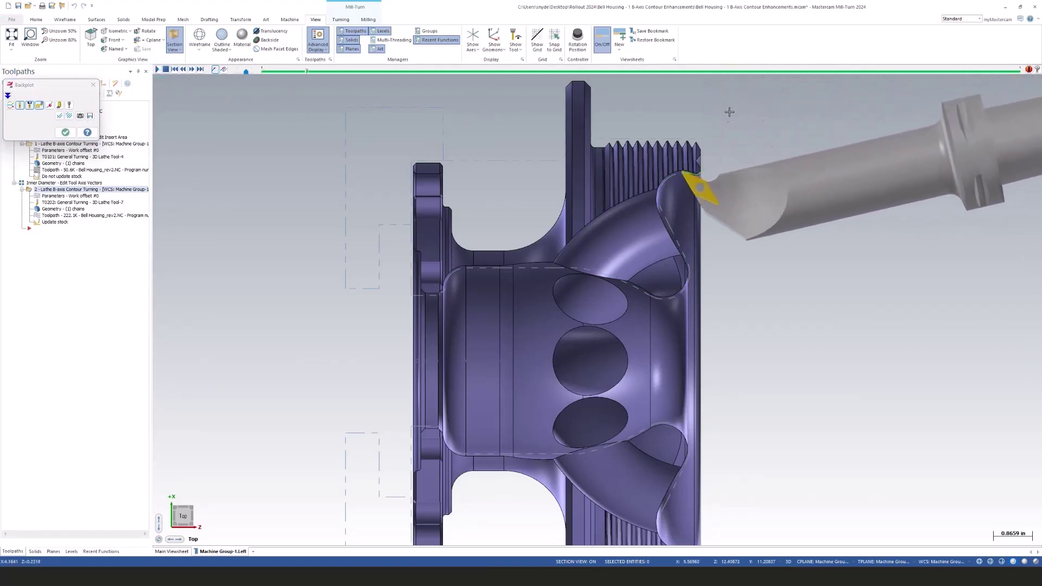
left_click(165, 69)
scroll(683, 228, "up", 4)
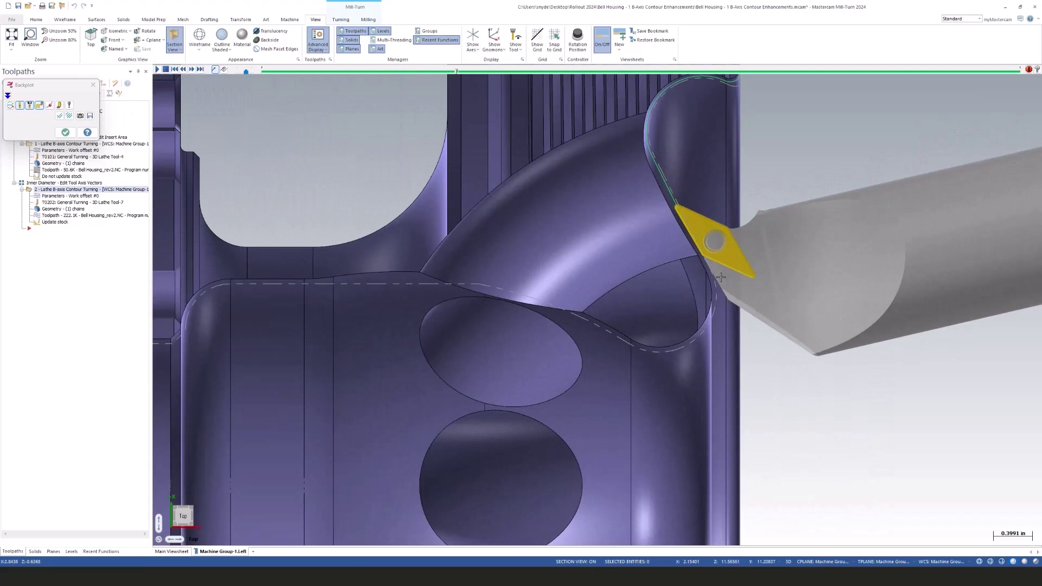
scroll(726, 292, "down", 2)
scroll(725, 292, "down", 1)
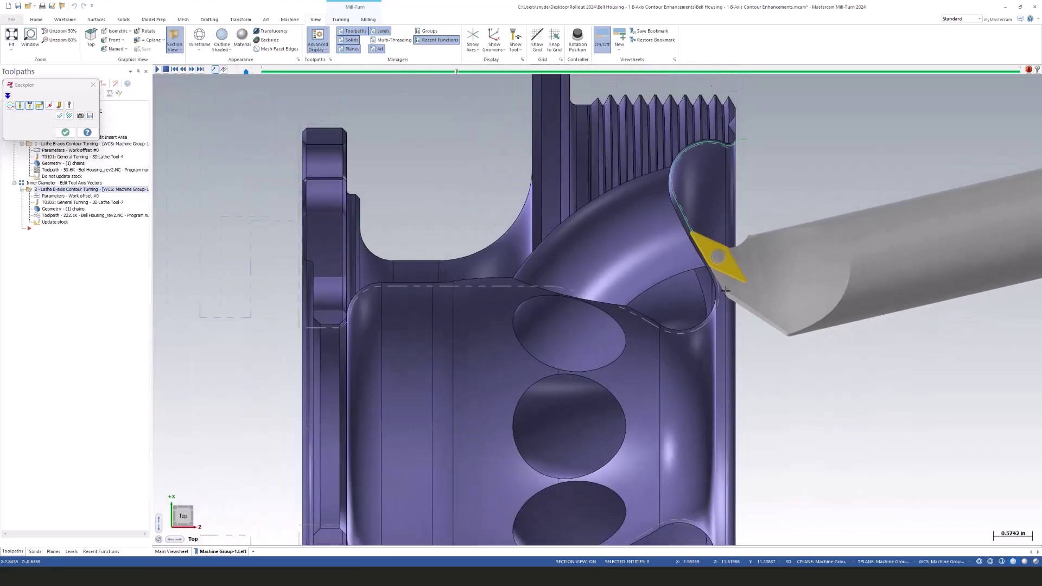
left_click(66, 132)
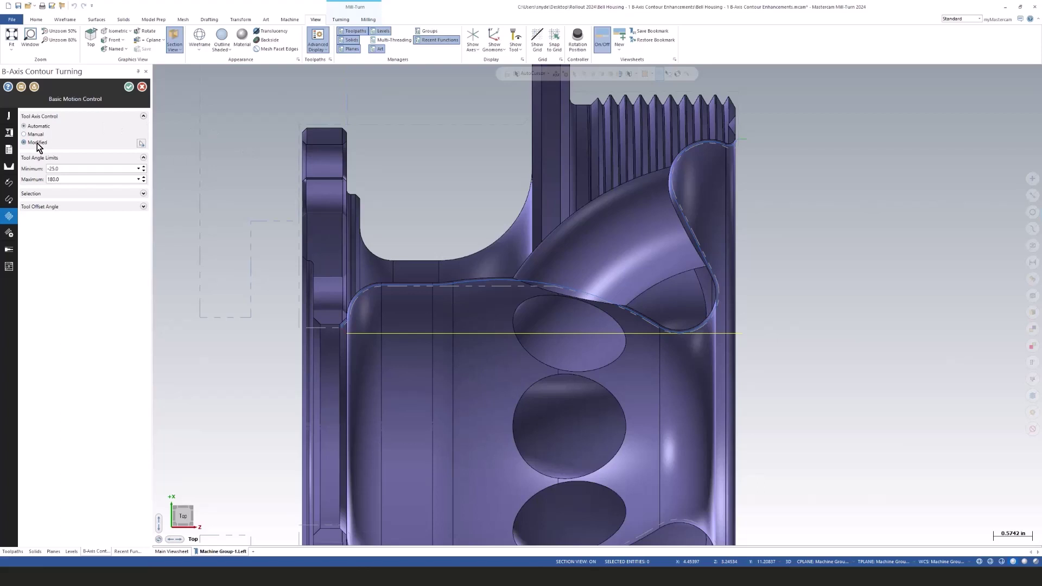
With modified vectors, enter 55° as the bore's right-wall tool vector angle.
left_click(141, 143)
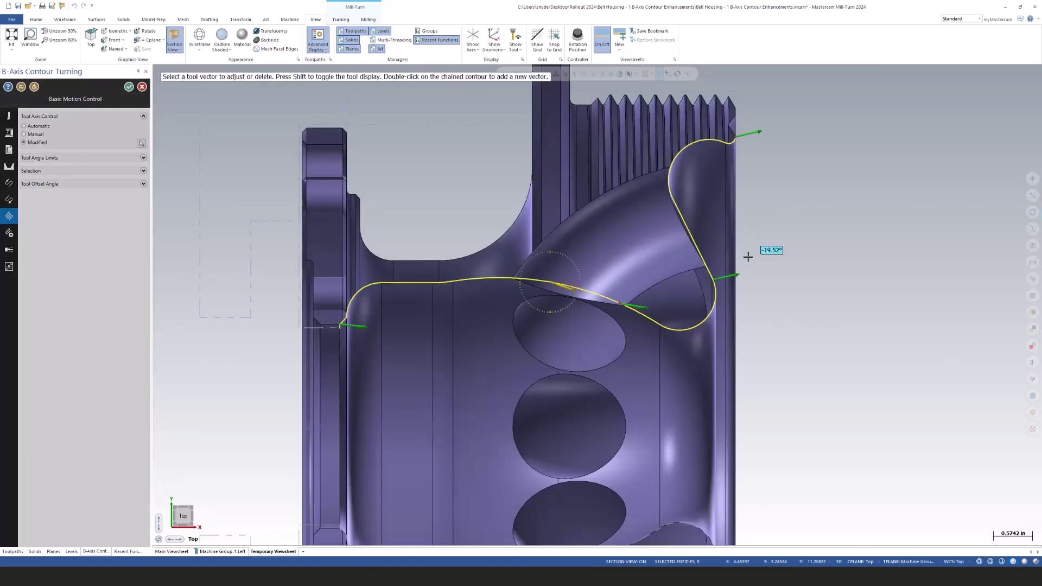
left_click(735, 275)
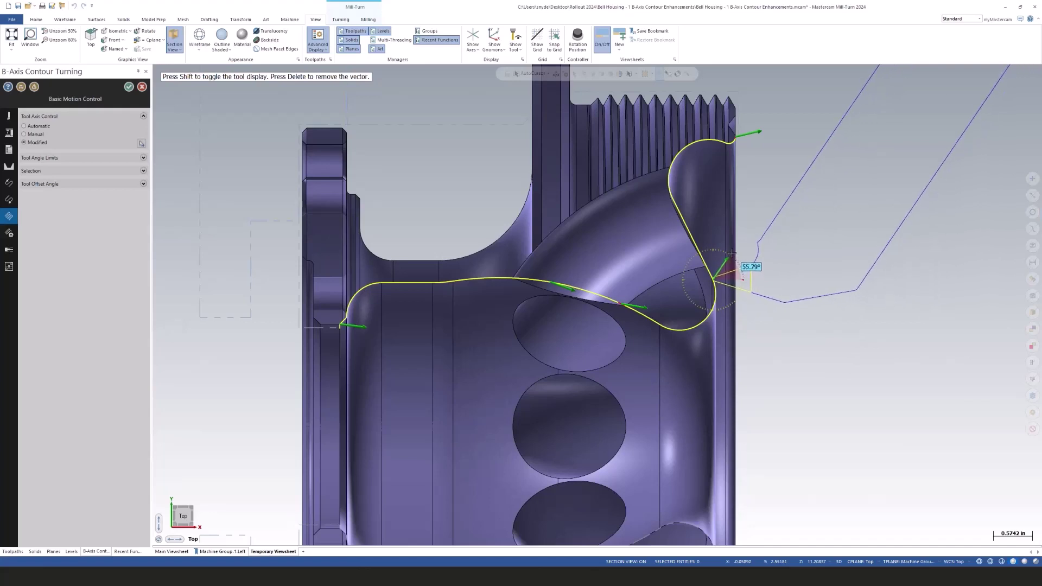
type("55.")
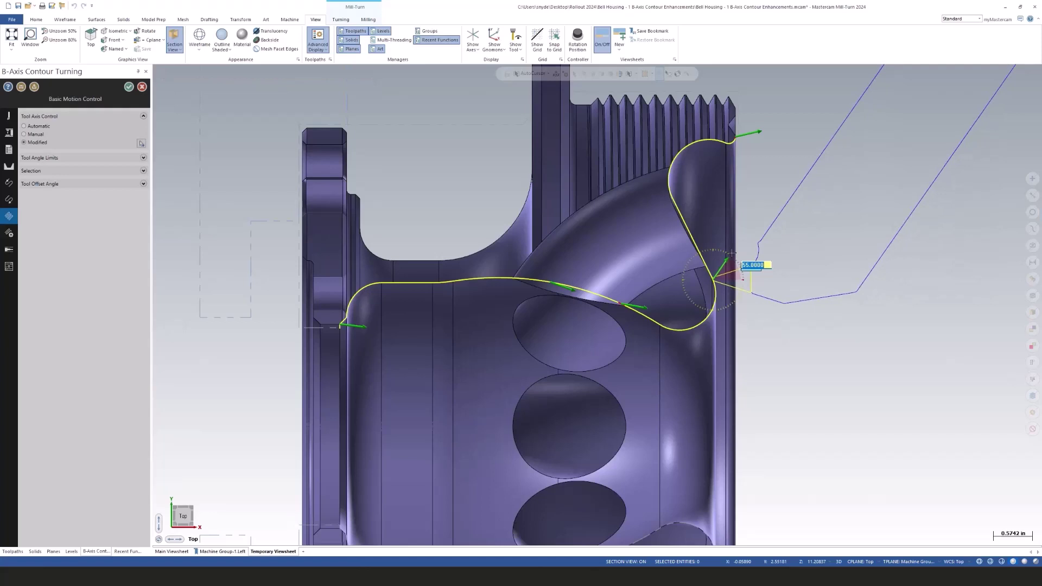
key("Return")
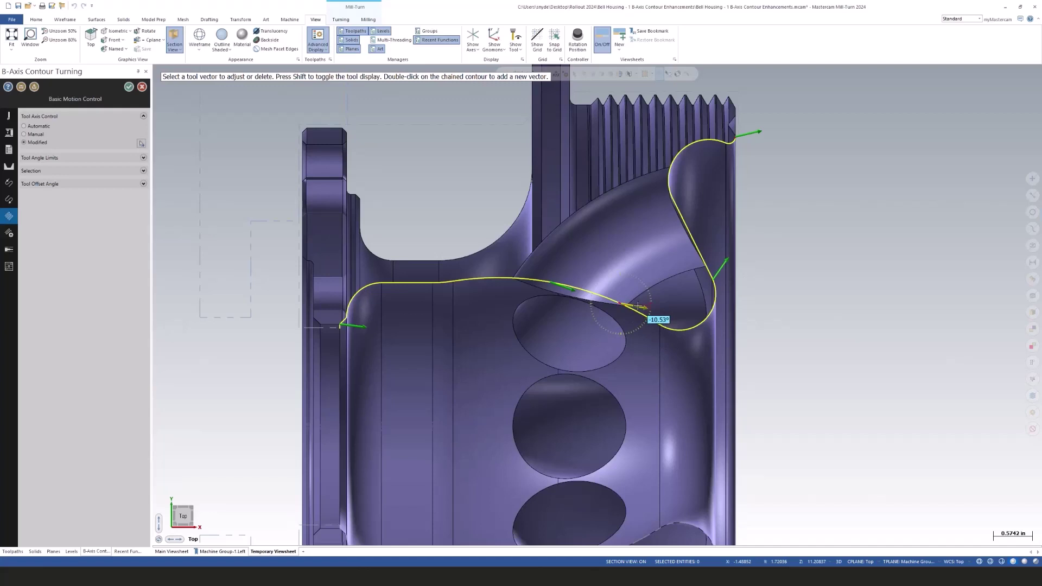
Add a tool vector low on the right curve and fix the middle vector at -25°.
mouse_move(727, 262)
double_click(704, 323)
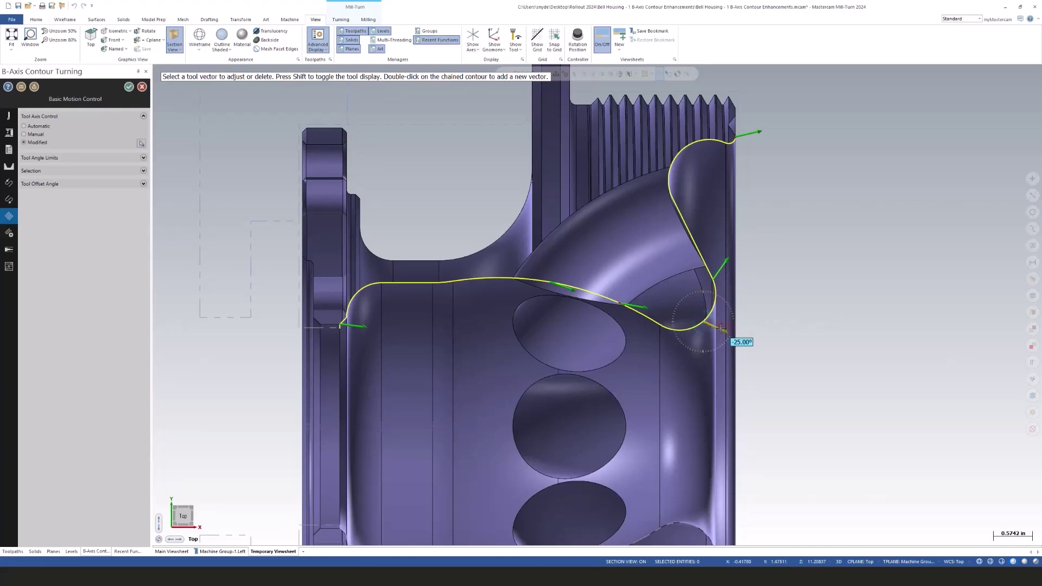
mouse_move(642, 307)
left_click(642, 307)
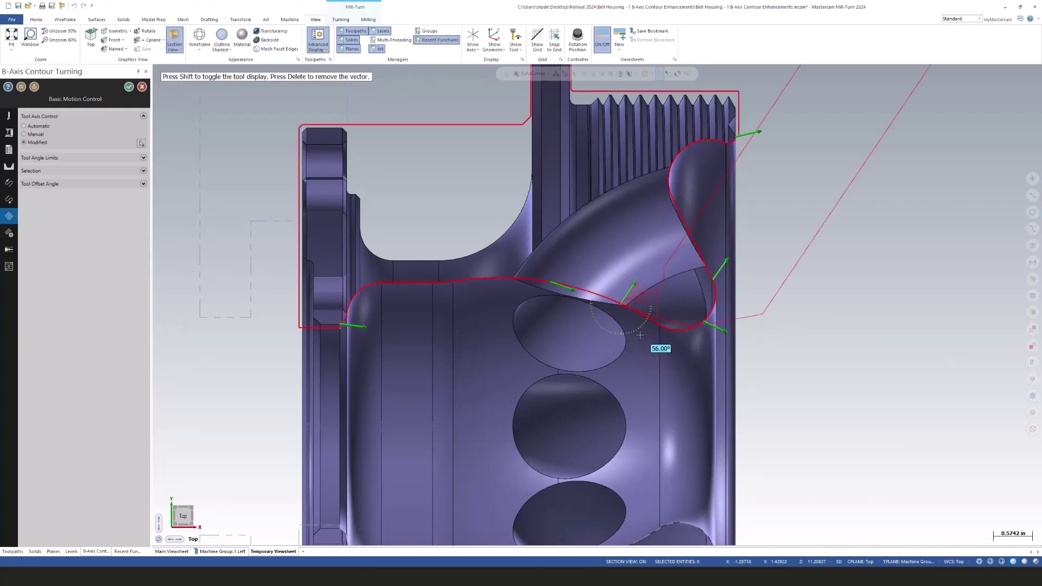
key("shift")
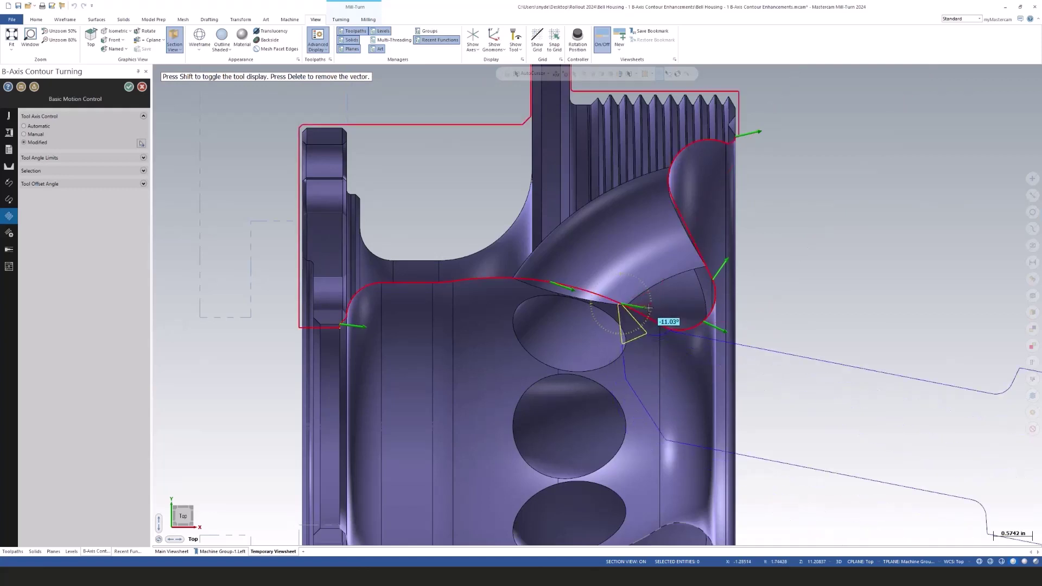
key("shift")
key("shift")
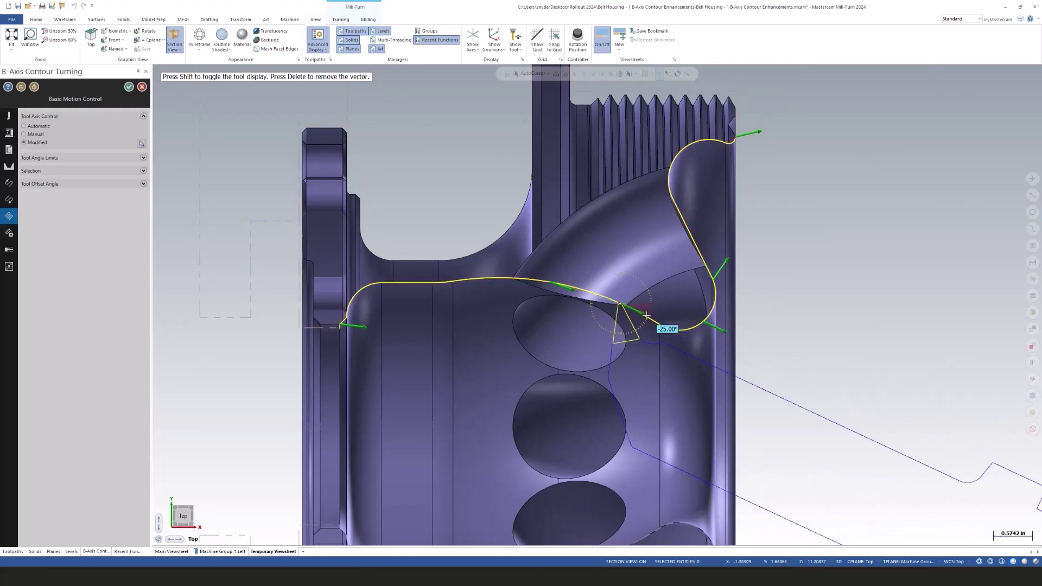
left_click(644, 322)
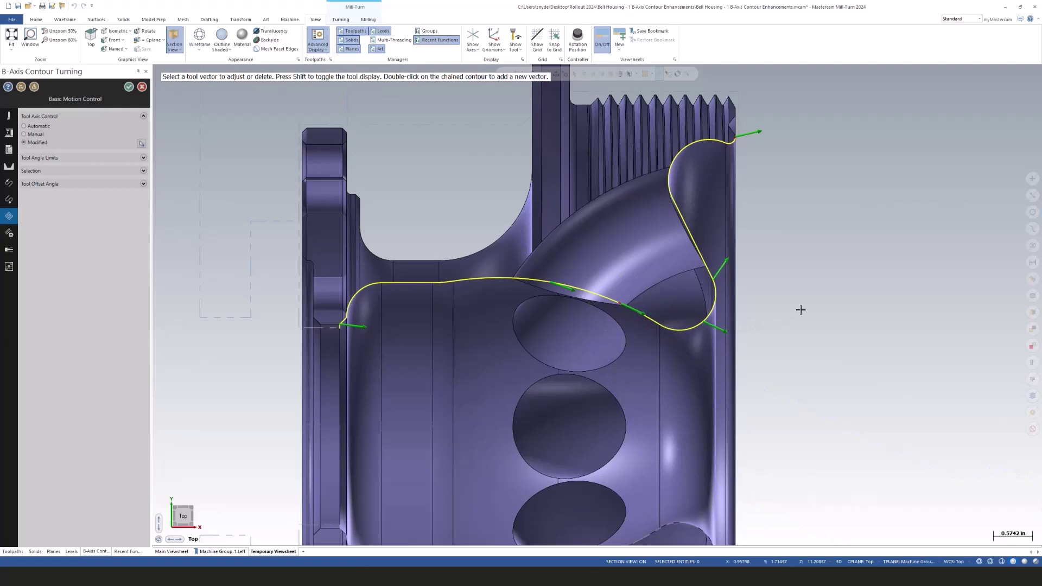
left_click(142, 158)
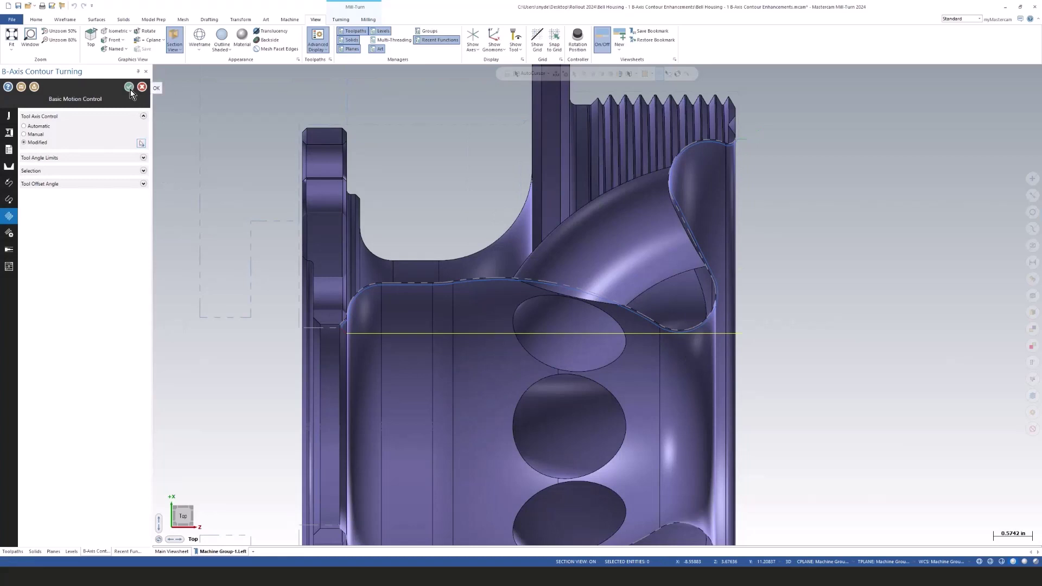
Accept the edited vectors and regenerate the inner-diameter contour operation (222.1K to 259.9K).
left_click(129, 87)
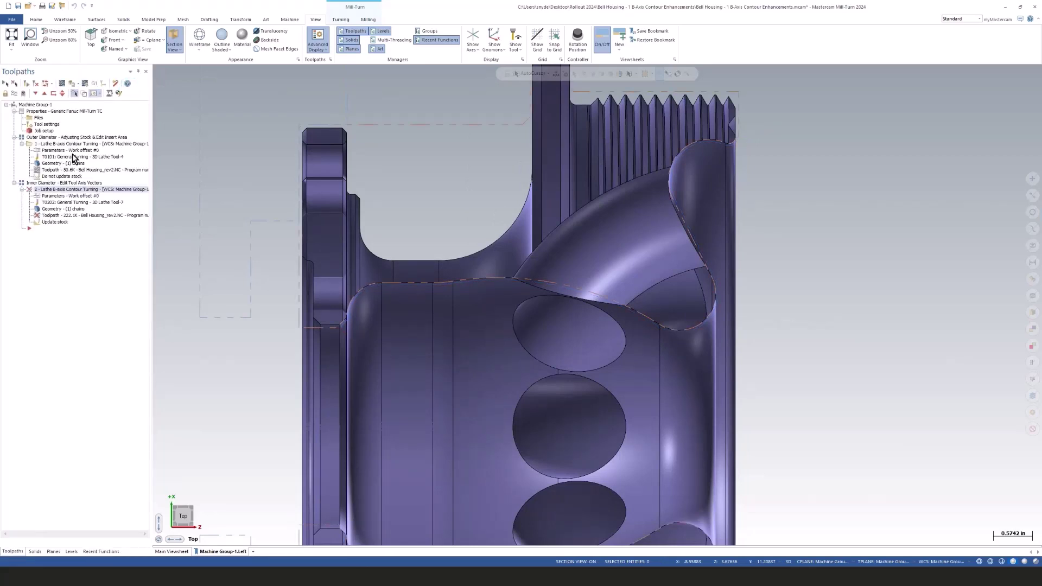
left_click(26, 83)
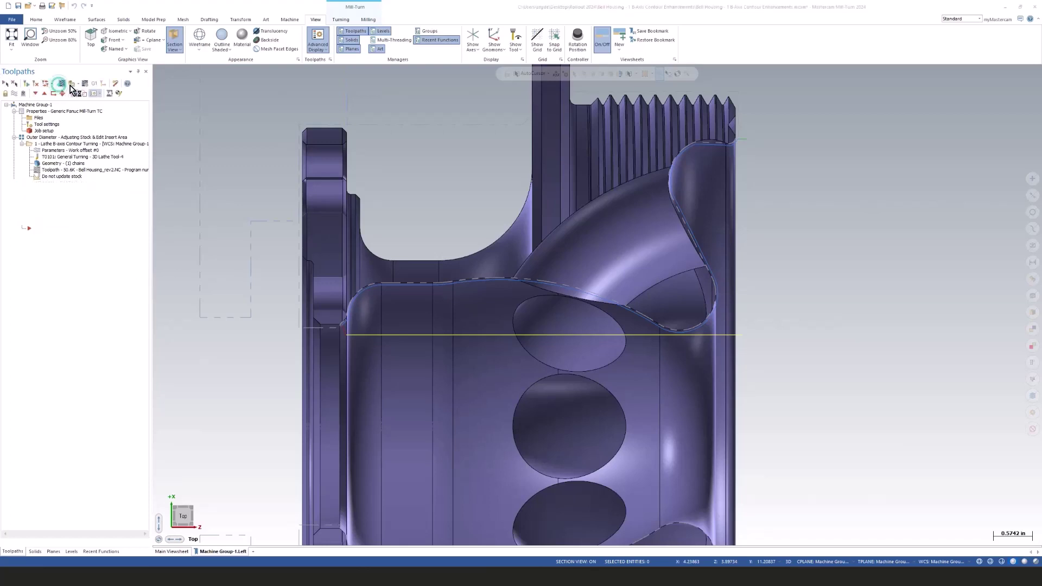
Play a backplot of the regenerated inner-diameter toolpath along the full bore contour.
left_click(76, 85)
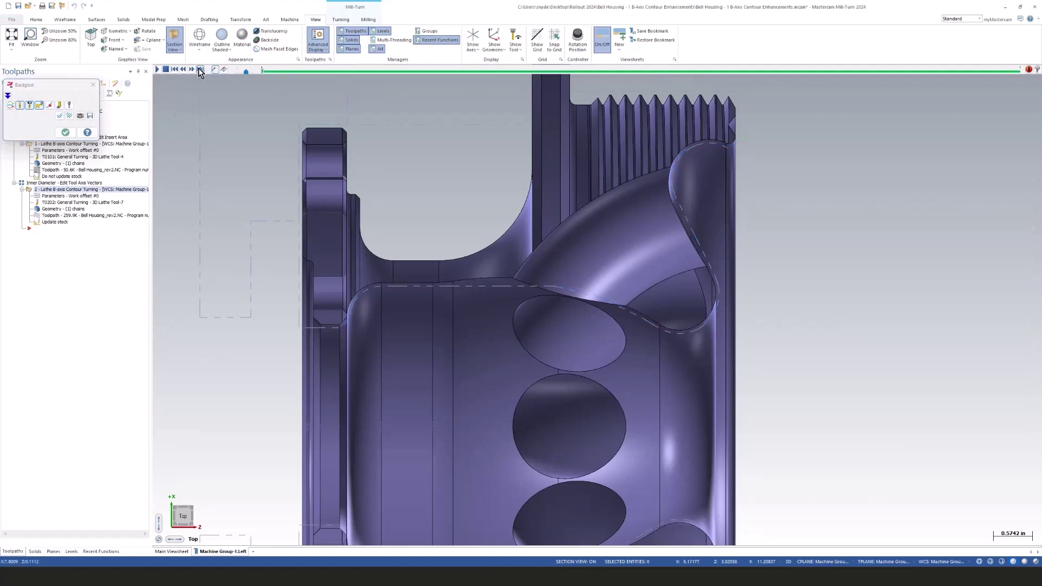
left_click(158, 69)
scroll(580, 236, "down", 1)
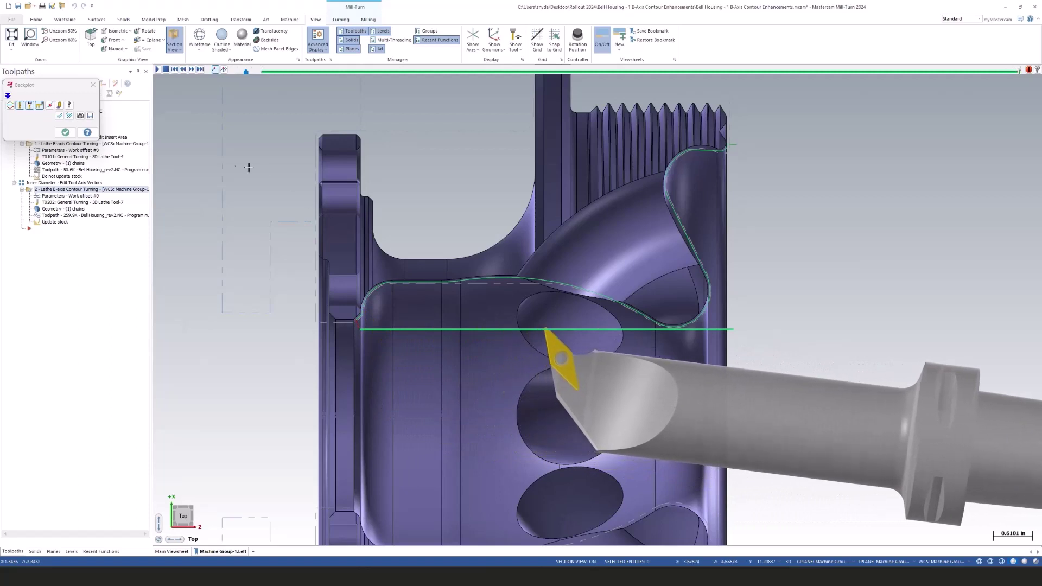
scroll(304, 209, "down", 1)
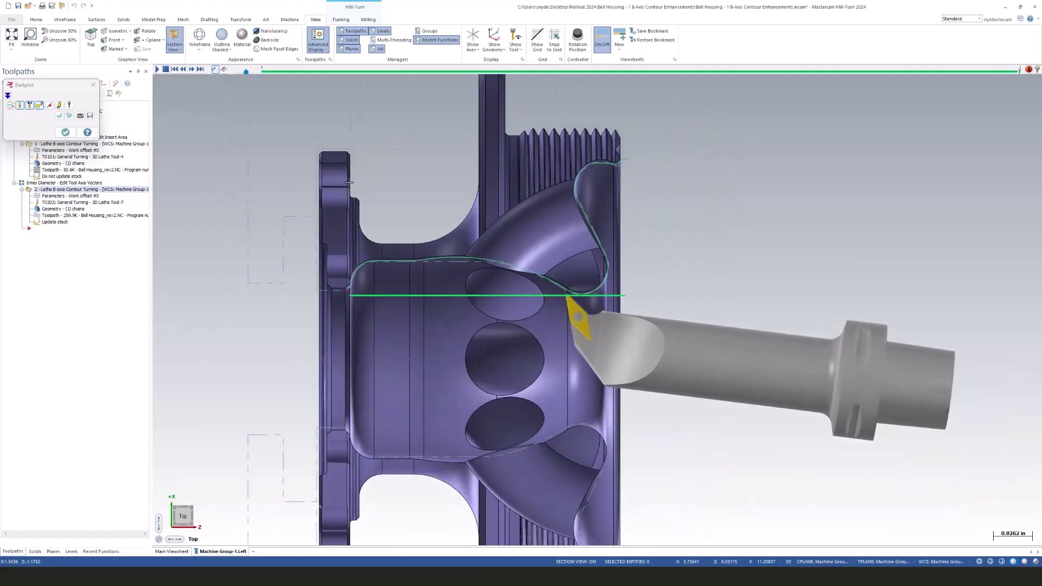